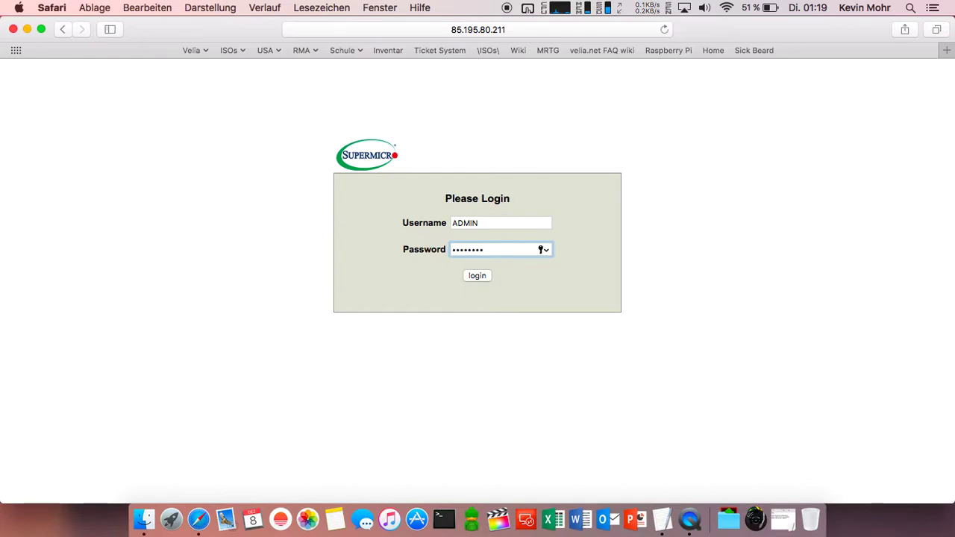
- Log in to the server's IPMI interface and open the virtual media page for CD-ROM images
{"action": "left_click", "coordinate": [478, 274]}
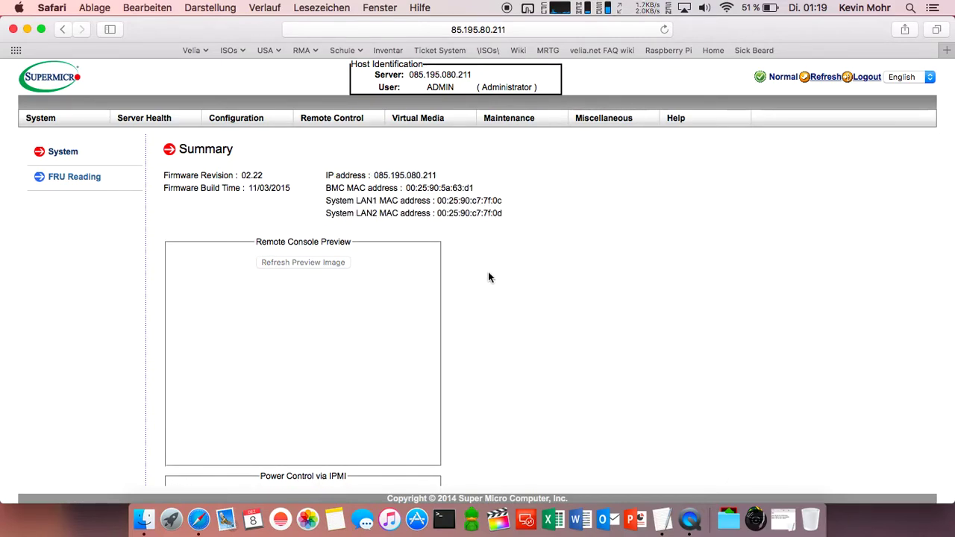
{"action": "scroll", "coordinate": [488, 277], "scroll_direction": "down", "scroll_amount": 3}
{"action": "scroll", "coordinate": [489, 278], "scroll_direction": "up", "scroll_amount": 3}
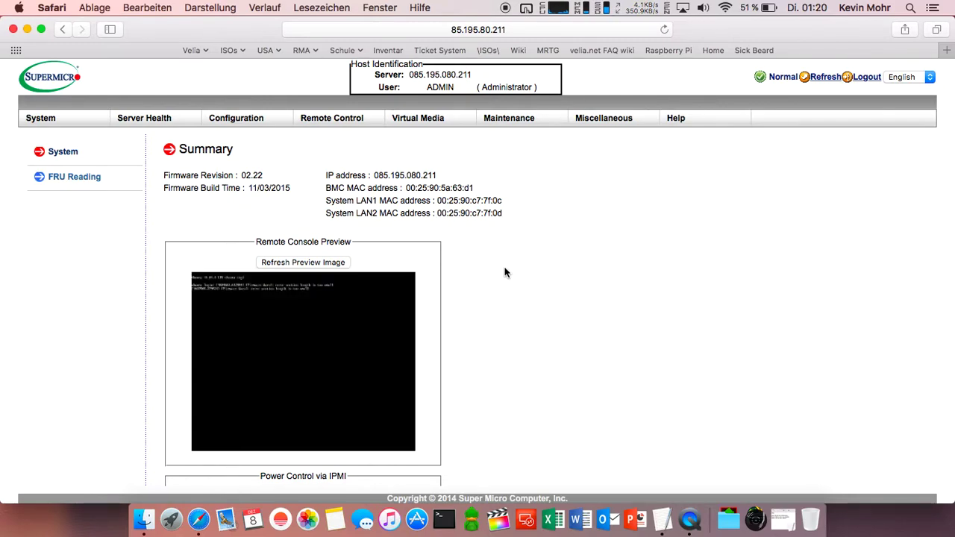
{"action": "left_click", "coordinate": [424, 122]}
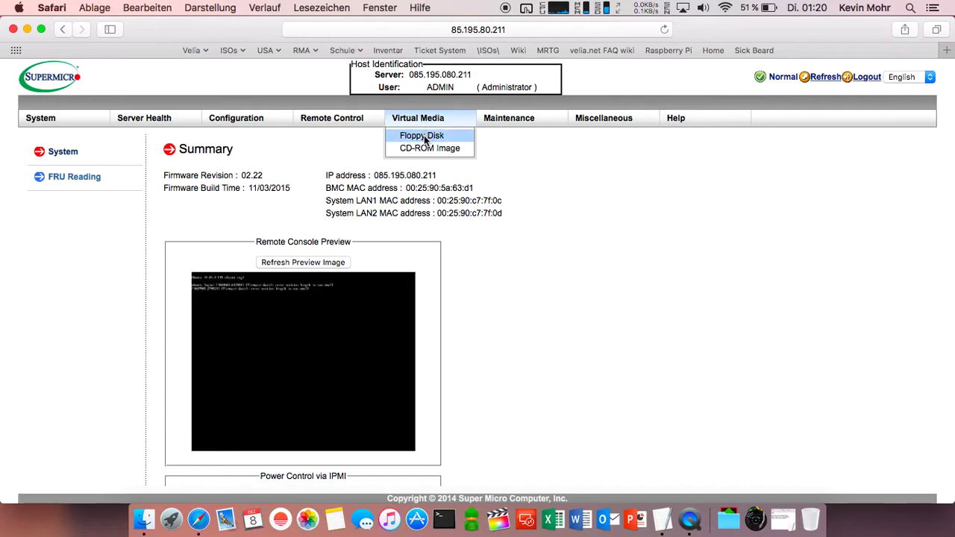
{"action": "left_click", "coordinate": [428, 148]}
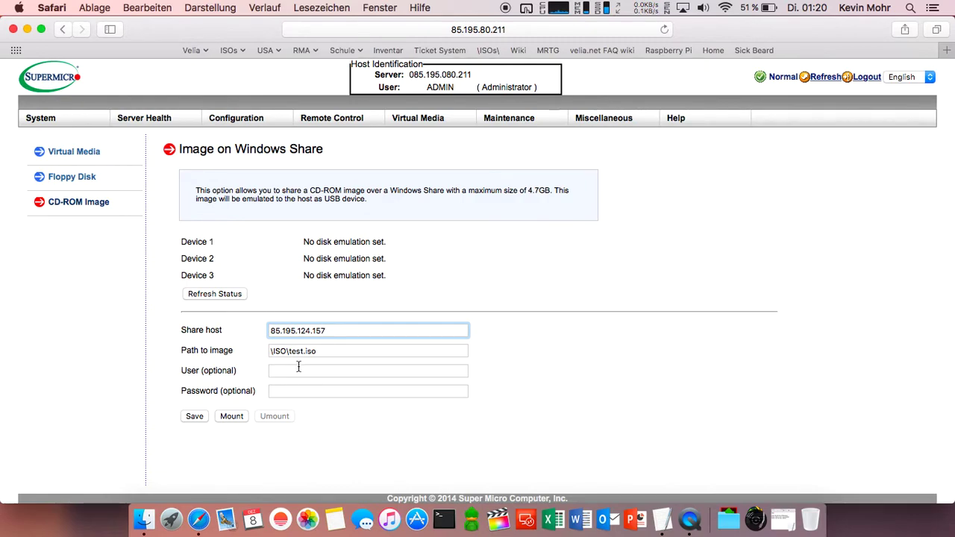
- Copy the Germany server address 85.195.124.157 from the ISOs note in TextEdit and set it as the share host in Safari
{"action": "left_click", "coordinate": [664, 519]}
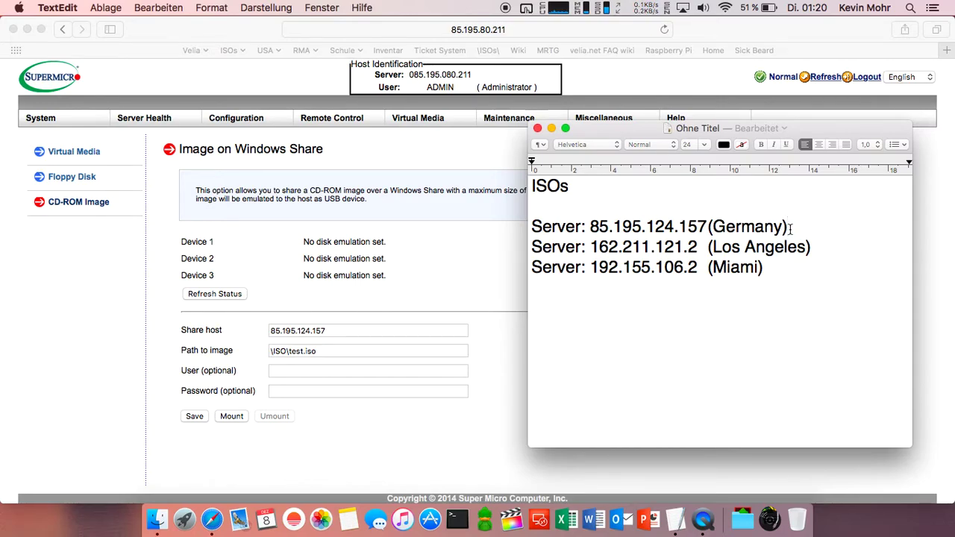
{"action": "left_click", "coordinate": [812, 247]}
{"action": "left_click", "coordinate": [774, 267]}
{"action": "left_click_drag", "start_coordinate": [594, 226], "coordinate": [706, 226]}
{"action": "key", "text": "super+c"}
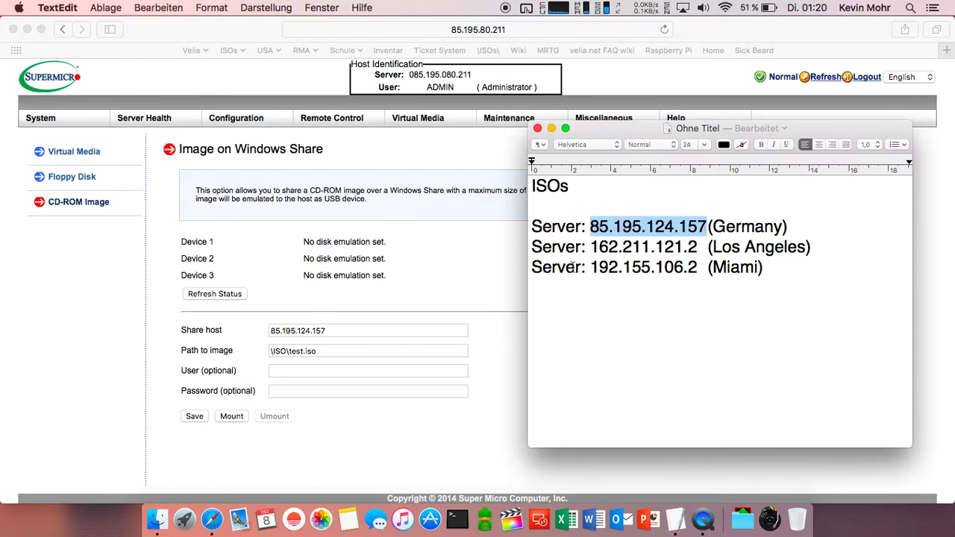
{"action": "left_click", "coordinate": [330, 333]}
{"action": "triple_click", "coordinate": [329, 331]}
{"action": "key", "text": "super+v"}
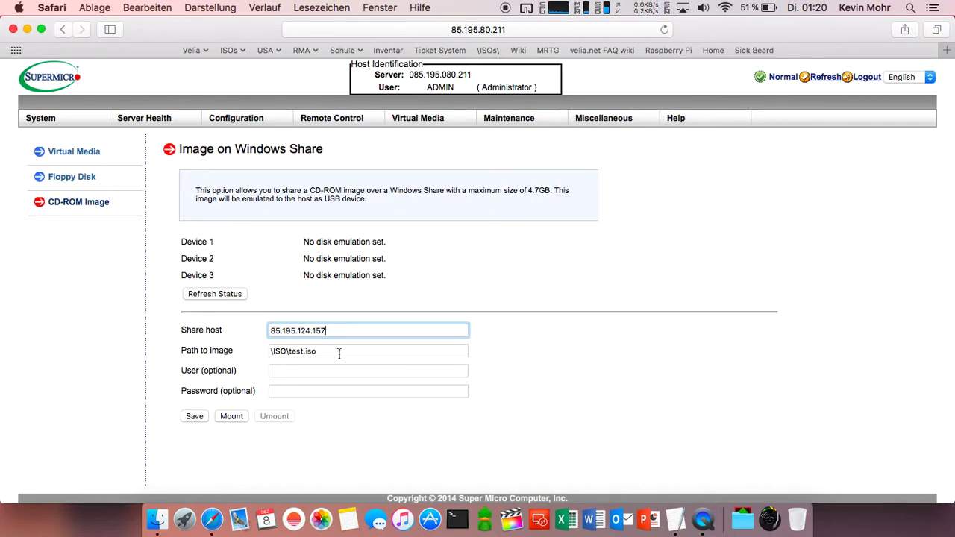
- Remove the file name test.iso from the image path, keeping only \ISO\
{"action": "left_click", "coordinate": [338, 351]}
{"action": "key", "text": "BackSpace"}
{"action": "key", "text": "BackSpace"}
{"action": "key", "text": "BackSpace"}
{"action": "key", "text": "BackSpace"}
{"action": "key", "text": "BackSpace"}
{"action": "key", "text": "BackSpace"}
{"action": "key", "text": "BackSpace"}
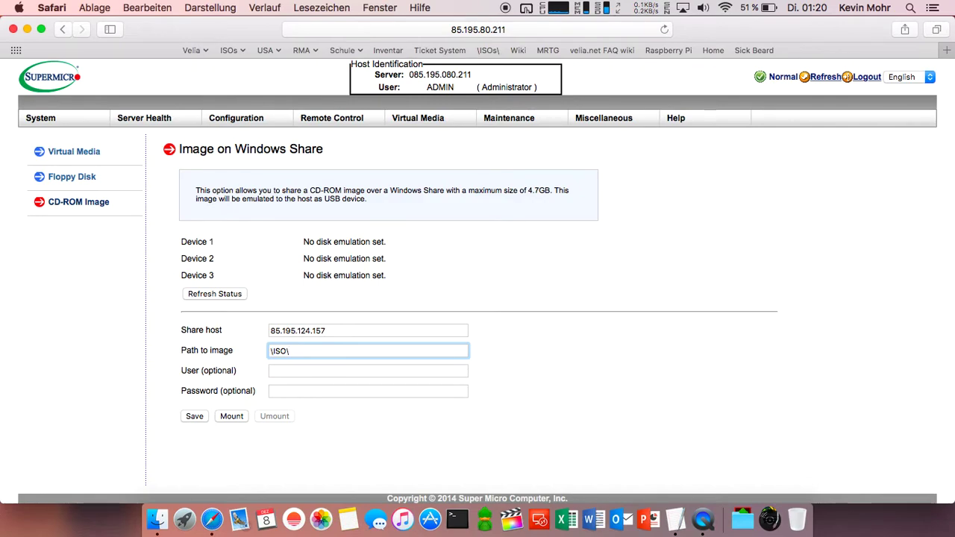
- Open the share host address 85.195.124.157 in a new browser tab to browse its ISO directory
{"action": "triple_click", "coordinate": [333, 332]}
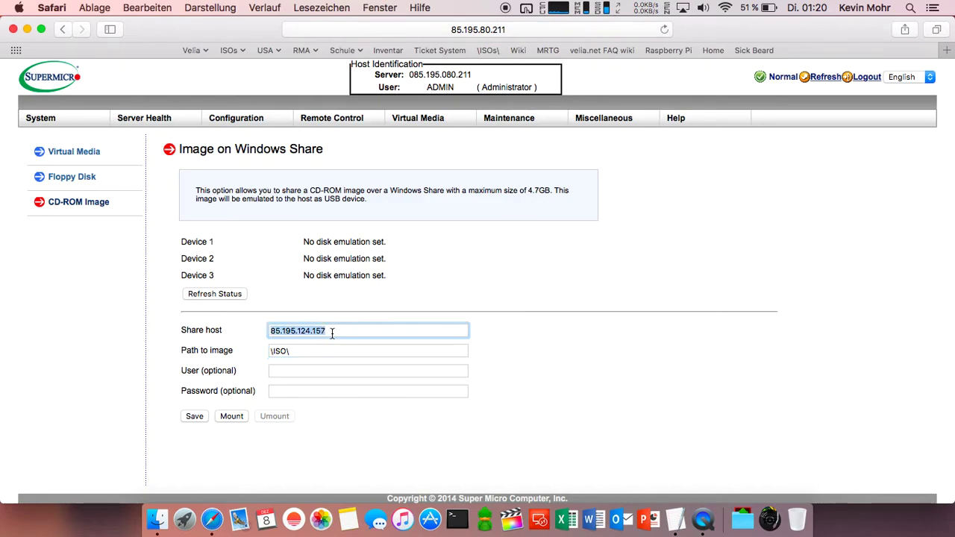
{"action": "left_click", "coordinate": [946, 50]}
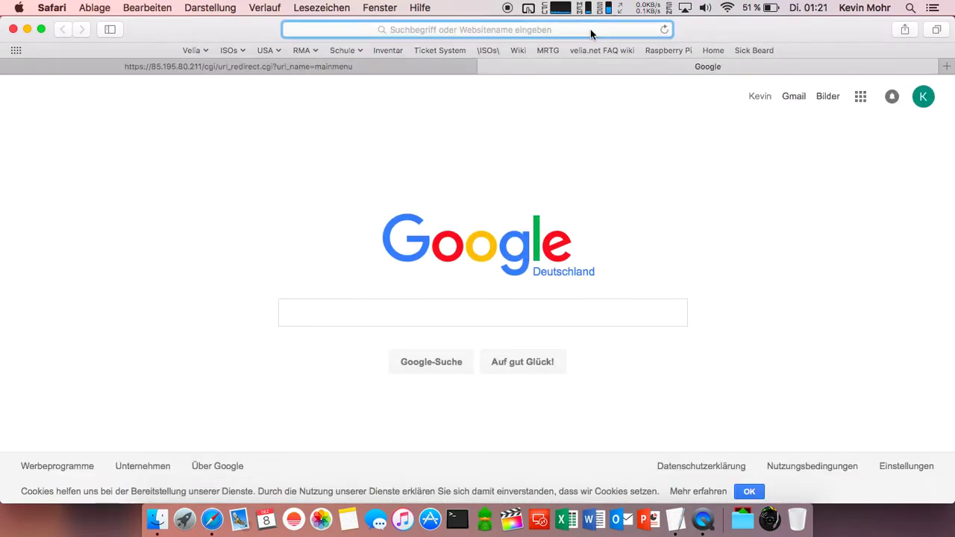
{"action": "left_click", "coordinate": [590, 29]}
{"action": "key", "text": "super+v"}
{"action": "key", "text": "Return"}
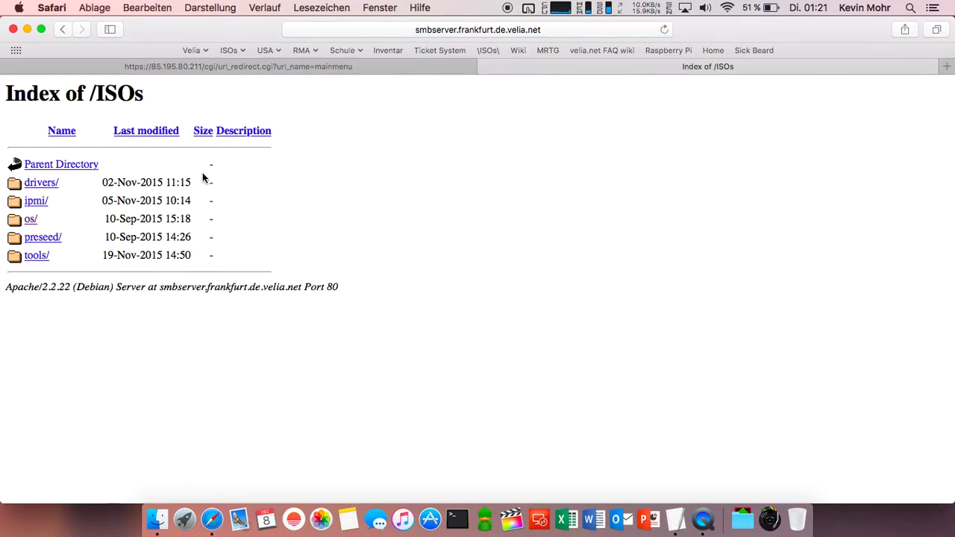
- Browse to the os/ubuntu folder and copy the file name ubuntu-14.04.3-server-amd64.iso
{"action": "left_click", "coordinate": [32, 222]}
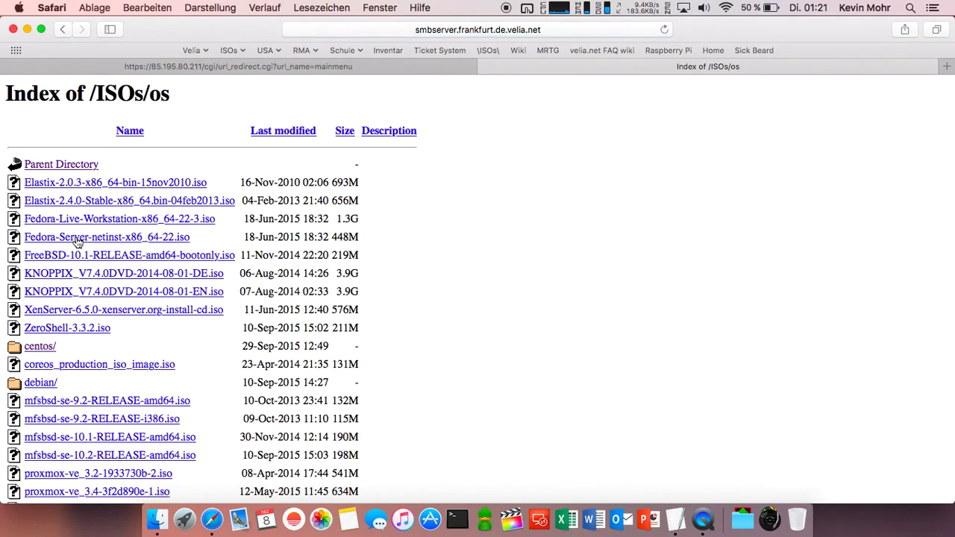
{"action": "scroll", "coordinate": [173, 345], "scroll_direction": "down", "scroll_amount": 5}
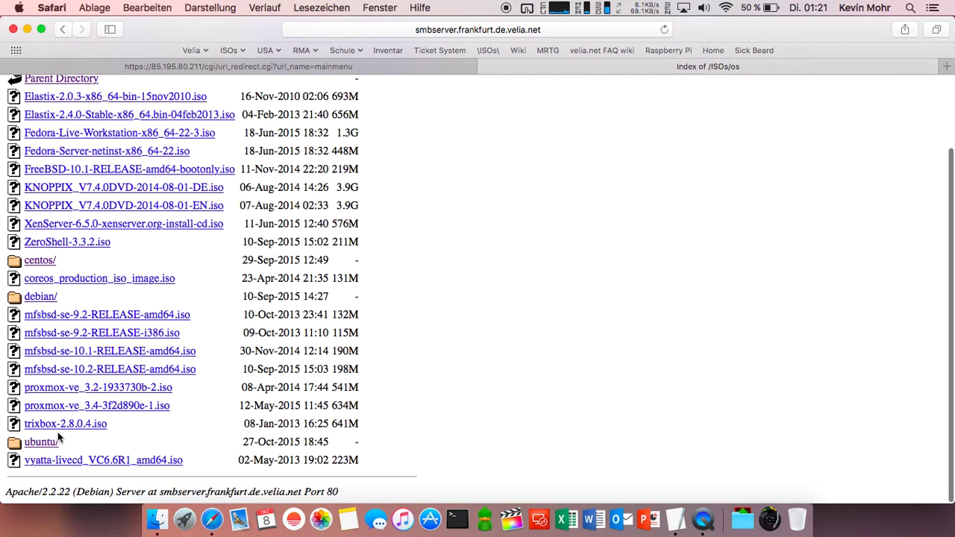
{"action": "left_click", "coordinate": [42, 442]}
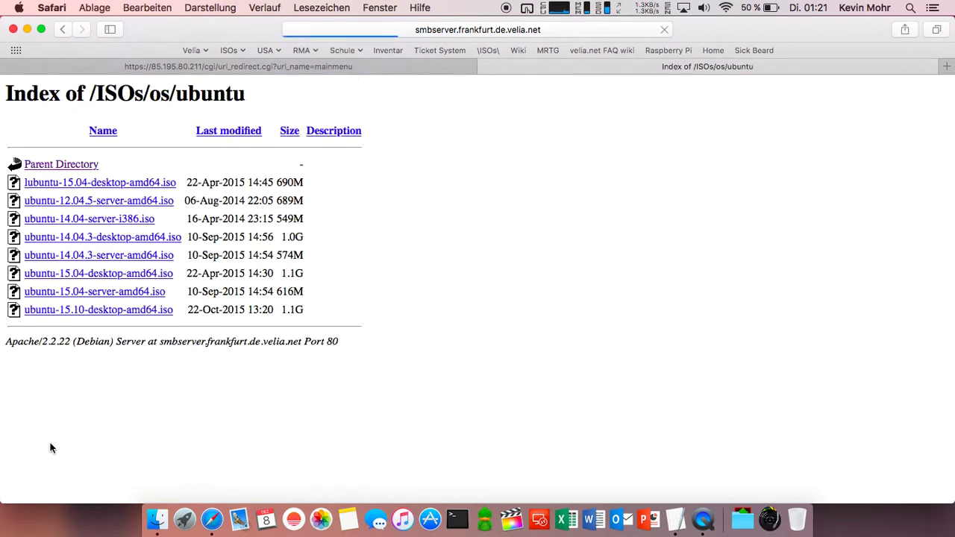
{"action": "left_click", "coordinate": [179, 254]}
{"action": "left_click_drag", "start_coordinate": [179, 254], "coordinate": [25, 255]}
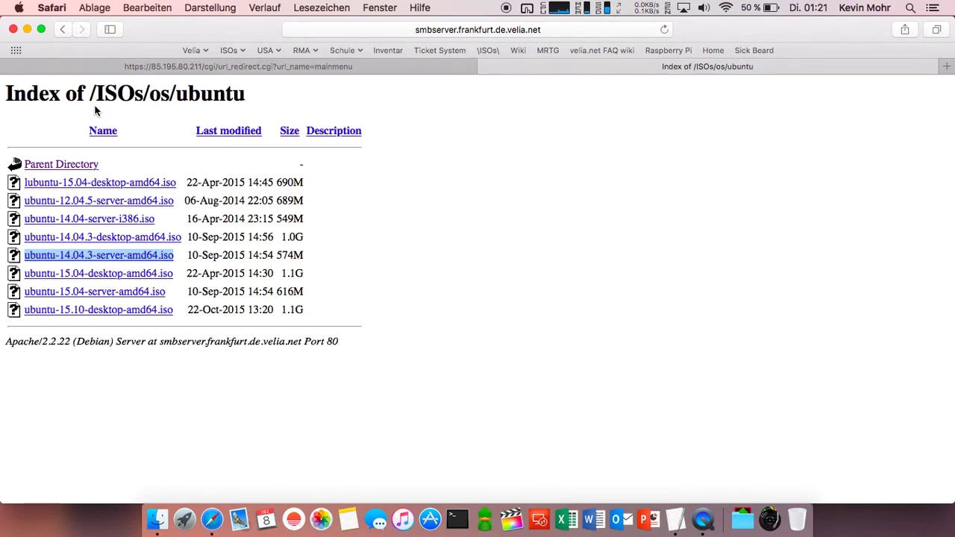
- Back on the CD-ROM image page, complete the image path as \ISO\os\ubuntu\ubuntu-14.04.3-server-amd64.iso
{"action": "left_click", "coordinate": [225, 68]}
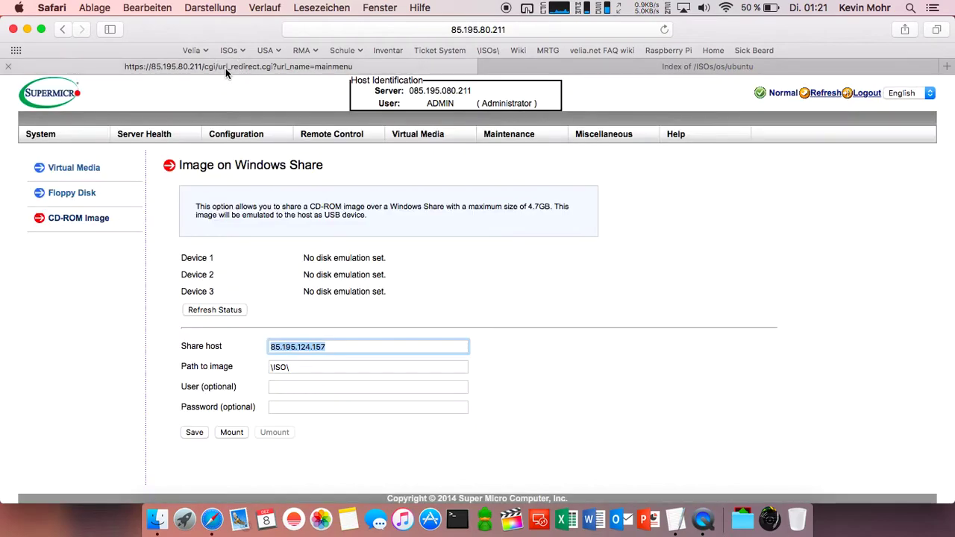
{"action": "left_click", "coordinate": [298, 367]}
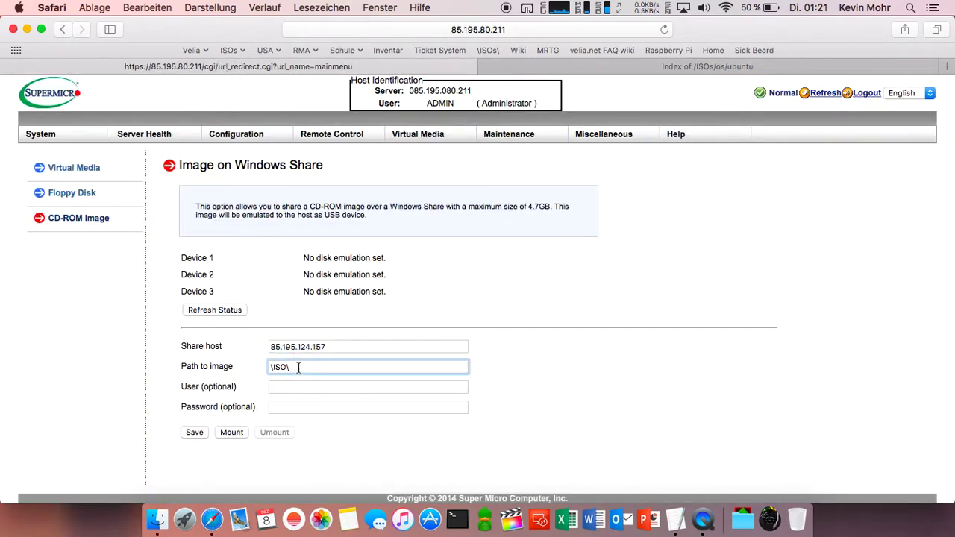
{"action": "type", "text": "os\\ubuntu\\"}
{"action": "key", "text": "super+v"}
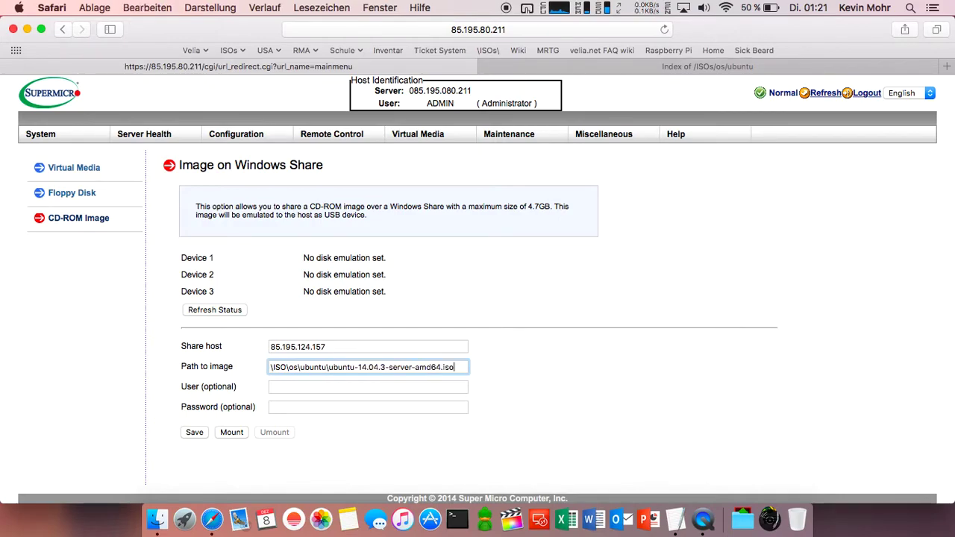
{"action": "left_click", "coordinate": [328, 368]}
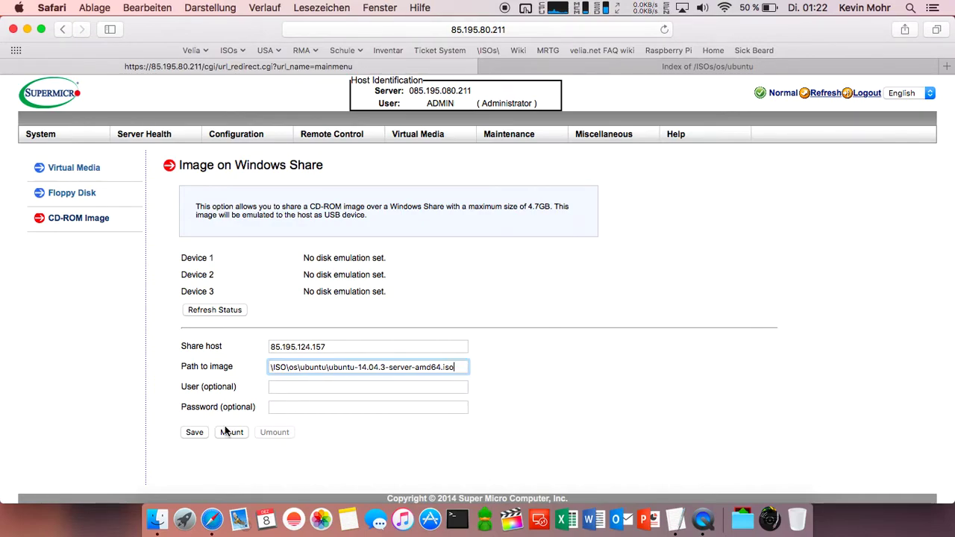
- Save the Windows share image configuration and mount the Ubuntu ISO
{"action": "left_click", "coordinate": [200, 432]}
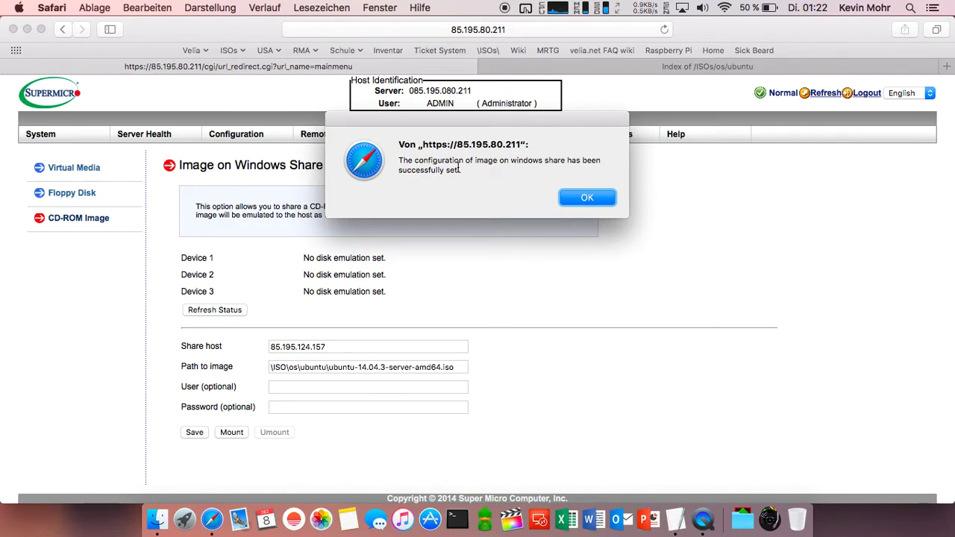
{"action": "left_click", "coordinate": [586, 198]}
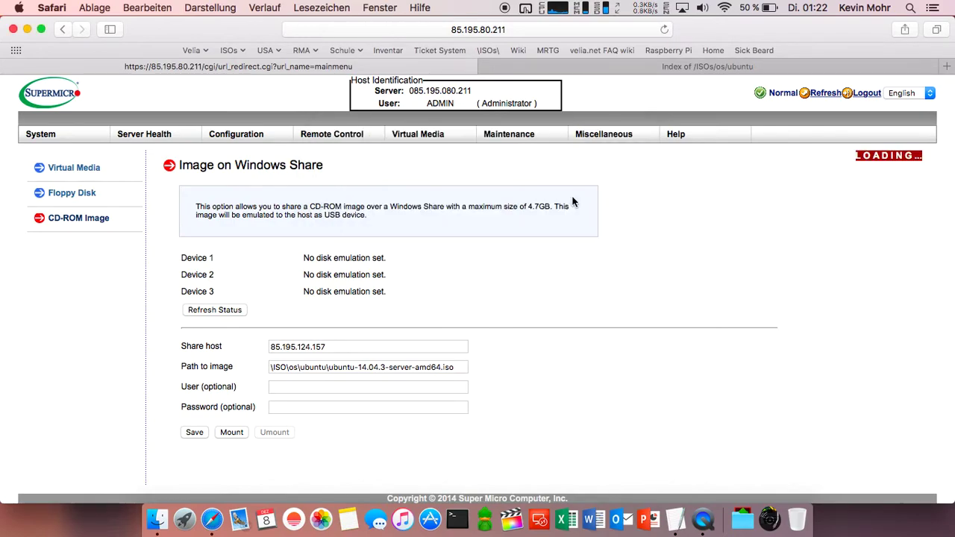
{"action": "left_click", "coordinate": [232, 433]}
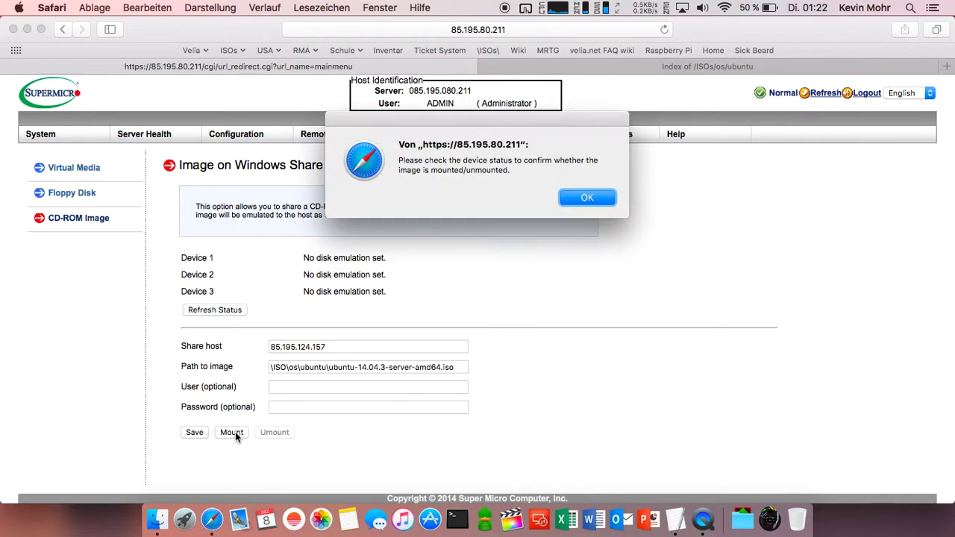
{"action": "left_click", "coordinate": [587, 199]}
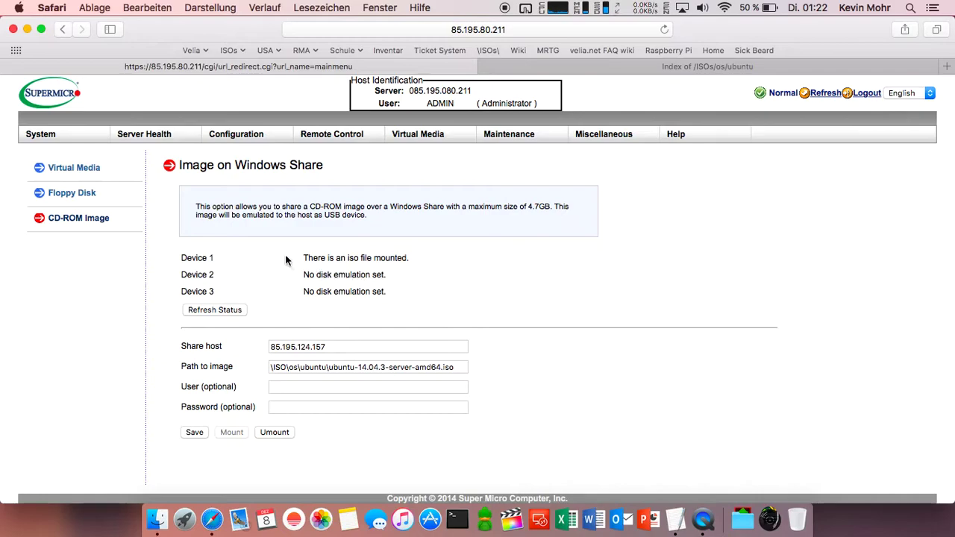
- Open the system summary and download the remote console launcher from its preview
{"action": "left_click", "coordinate": [52, 141]}
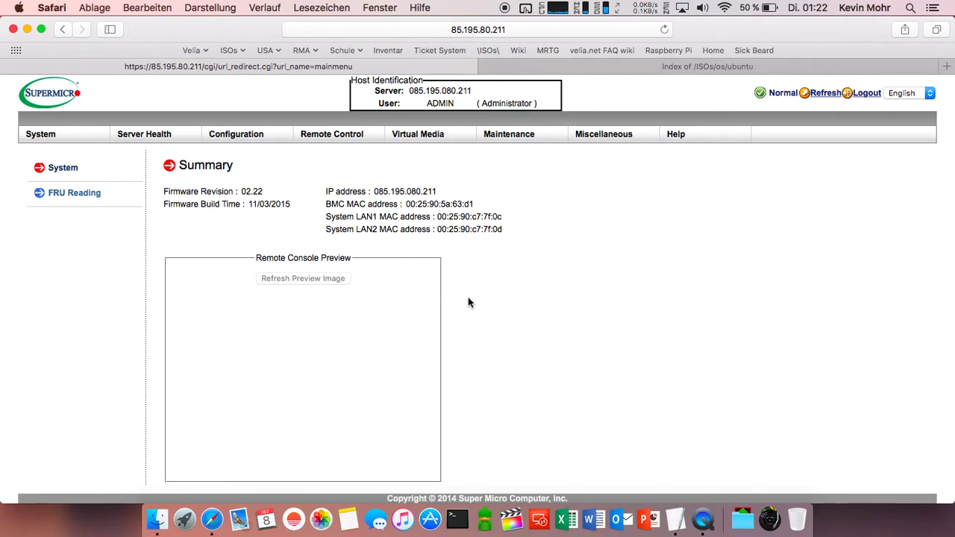
{"action": "scroll", "coordinate": [480, 318], "scroll_direction": "down", "scroll_amount": 2}
{"action": "scroll", "coordinate": [480, 318], "scroll_direction": "down", "scroll_amount": 1}
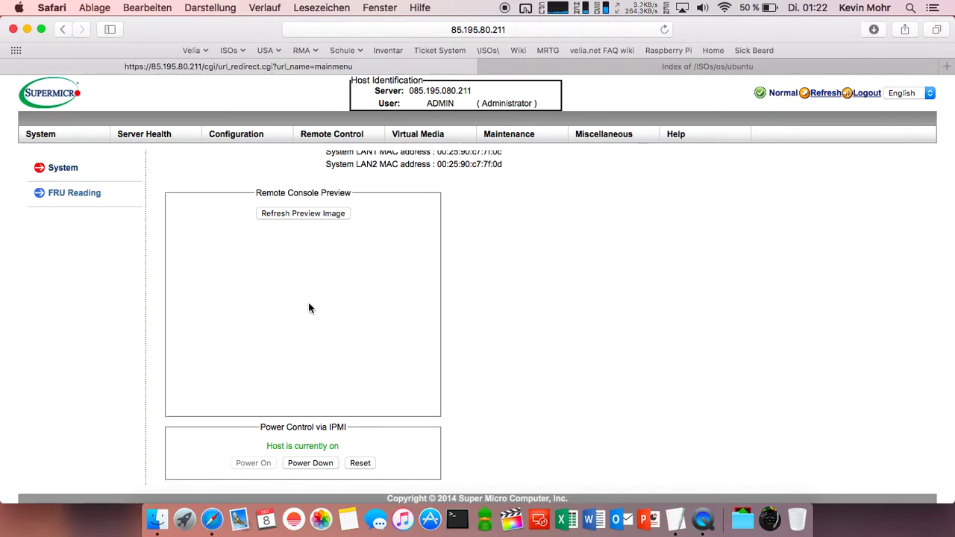
- Run the downloaded launch-4.jnlp and continue past the security warnings to start the remote console viewer
{"action": "left_click", "coordinate": [873, 30]}
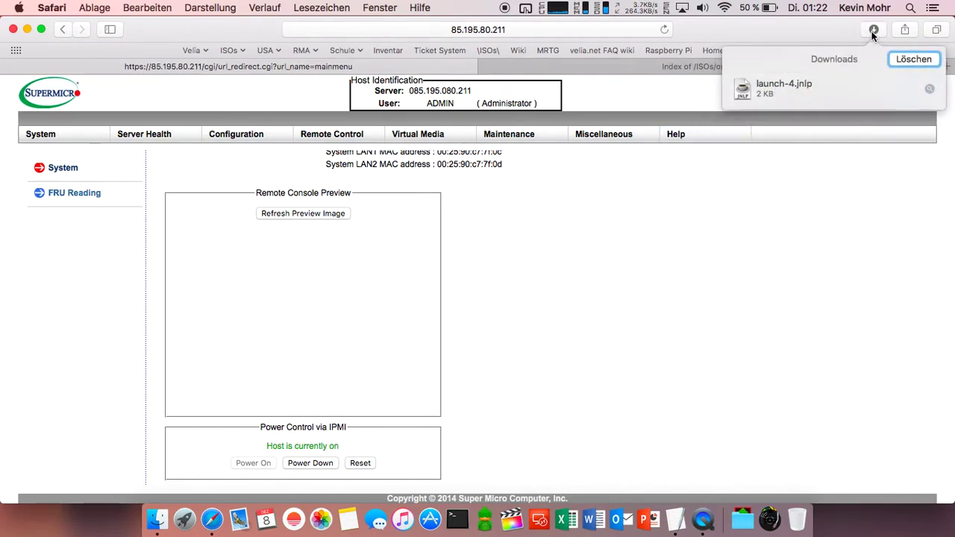
{"action": "left_click", "coordinate": [824, 97]}
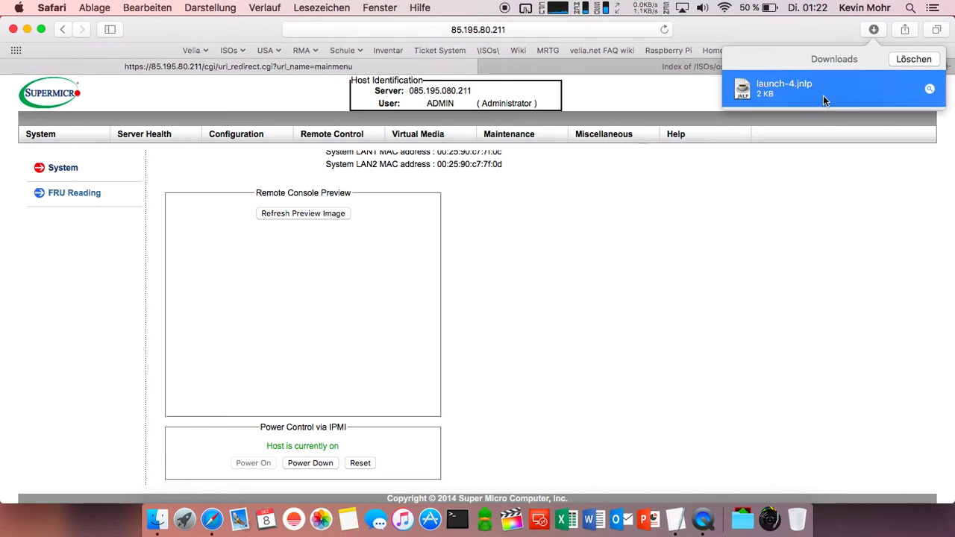
{"action": "double_click", "coordinate": [823, 96]}
{"action": "left_click", "coordinate": [617, 198]}
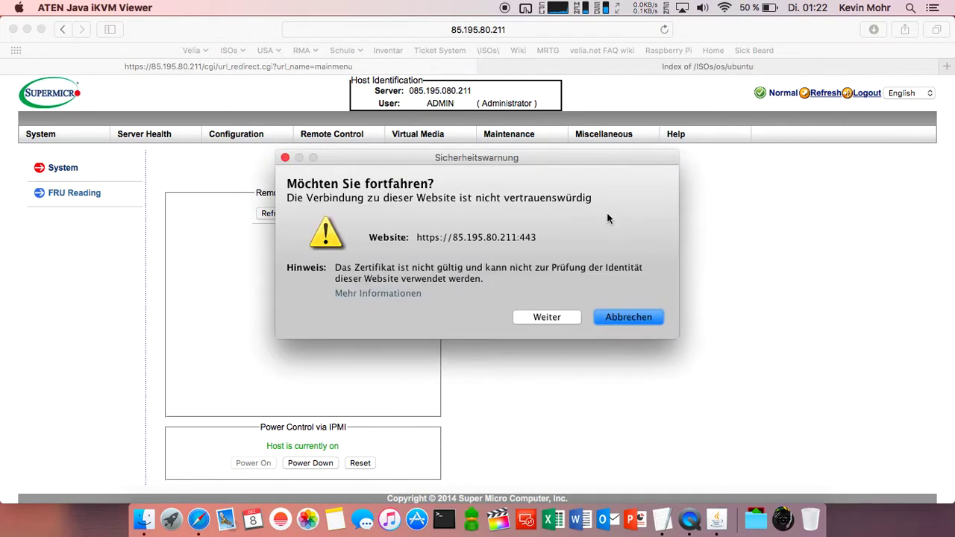
{"action": "left_click", "coordinate": [547, 317]}
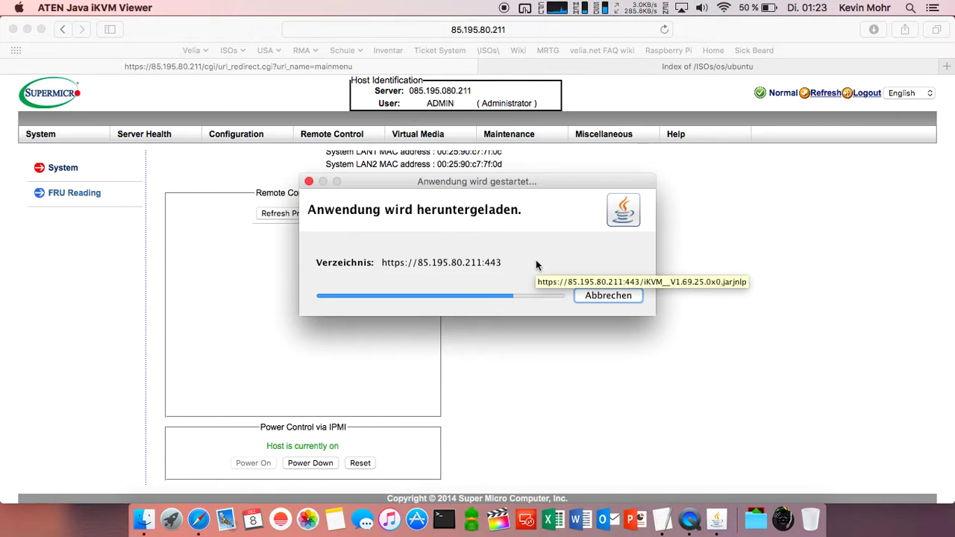
{"action": "left_click", "coordinate": [536, 343]}
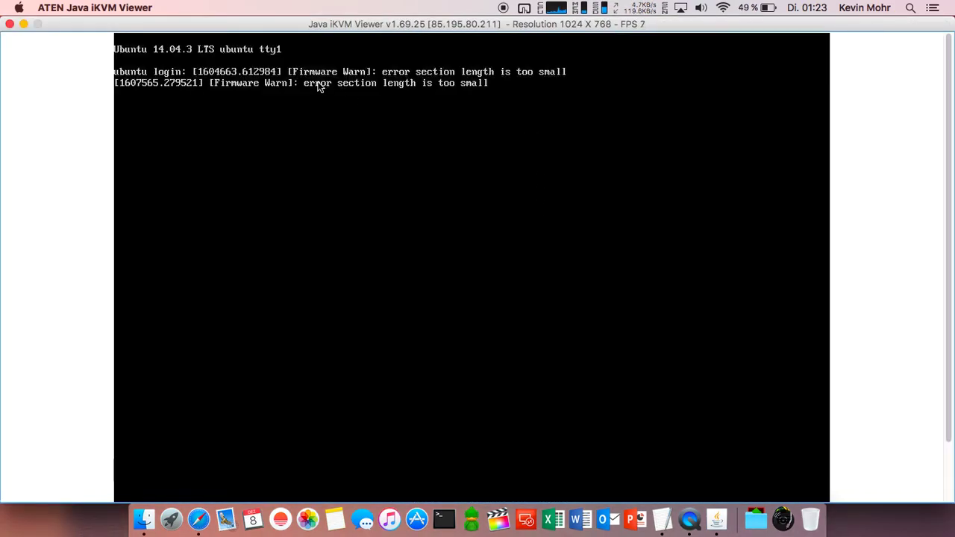
- Perform a power reset of the server from the remote console viewer
{"action": "mouse_move", "coordinate": [333, 42]}
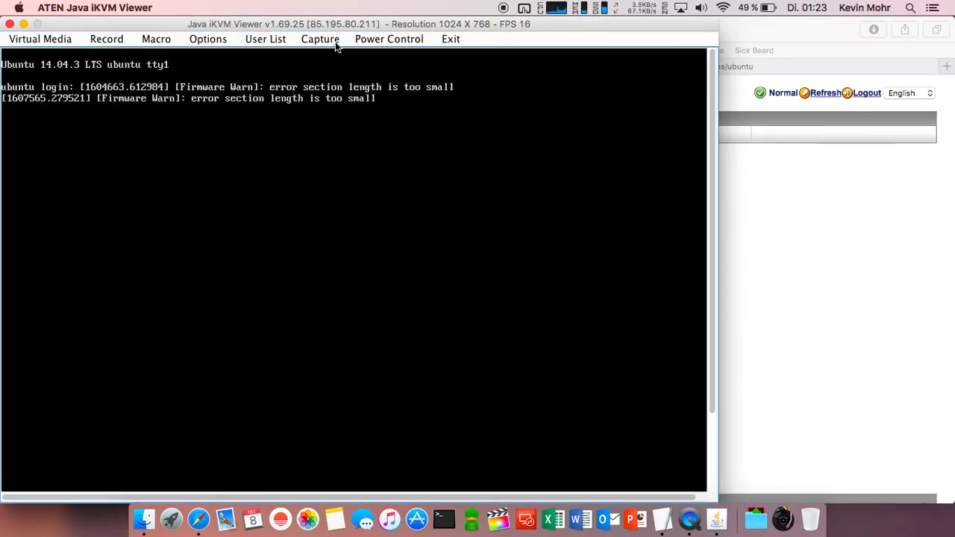
{"action": "left_click", "coordinate": [403, 40]}
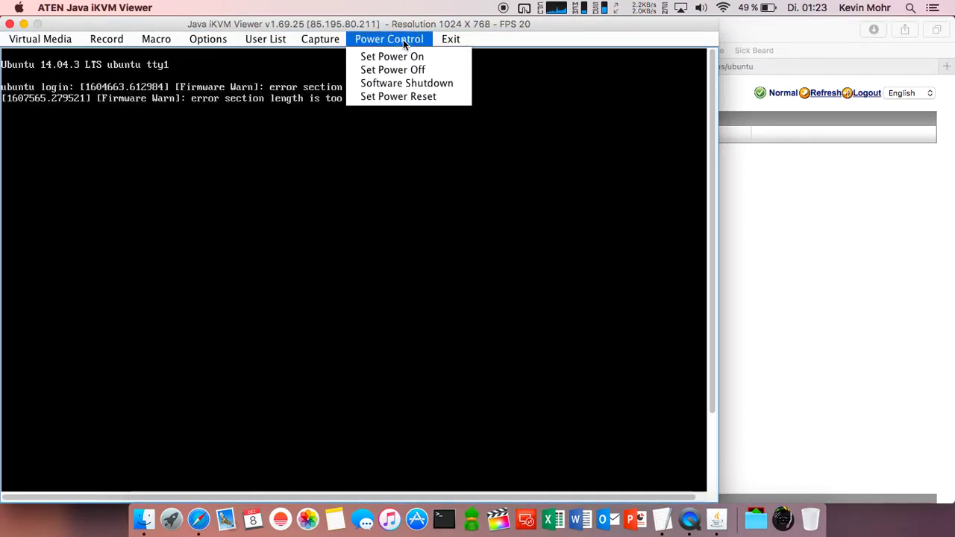
{"action": "left_click", "coordinate": [409, 98]}
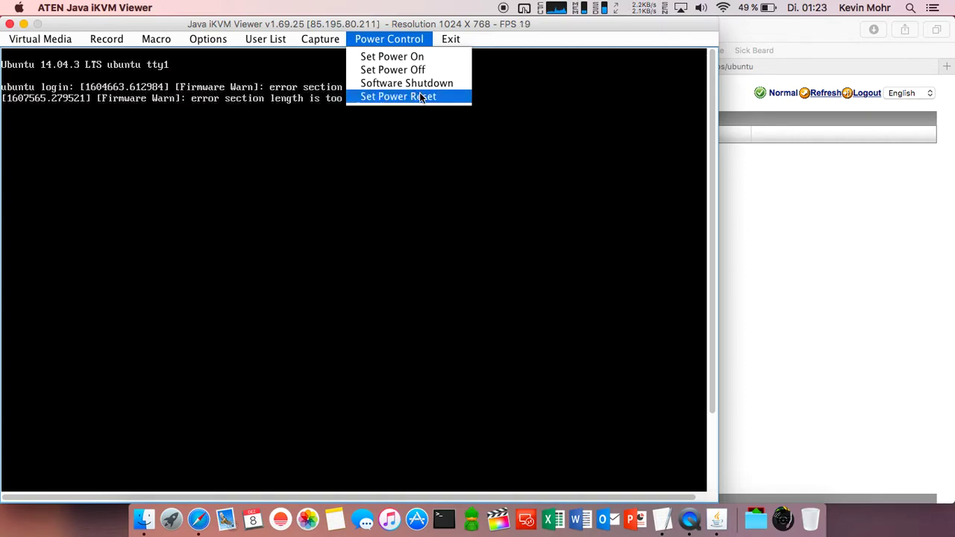
{"action": "left_click", "coordinate": [418, 98]}
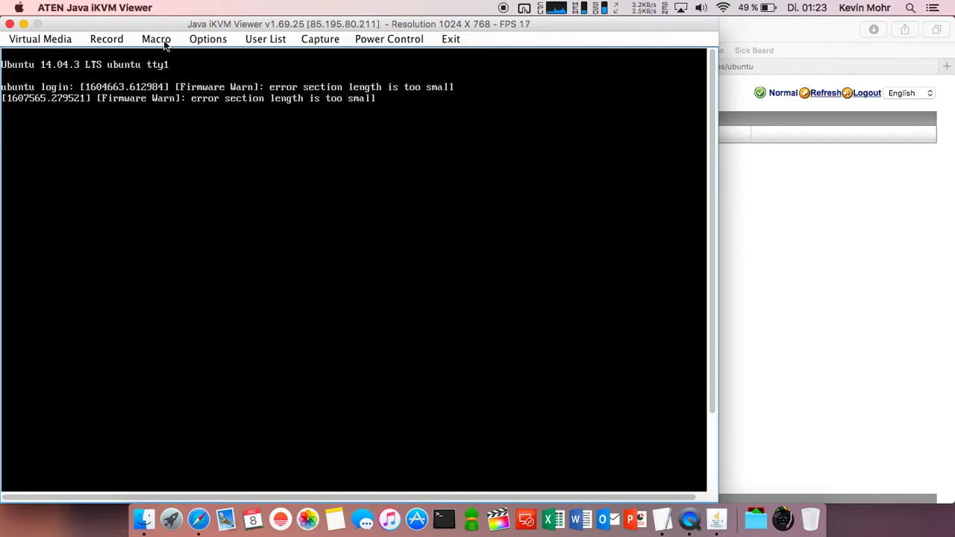
- Send F11 to the booting server from the viewer's virtual keyboard, and close that keyboard
{"action": "left_click", "coordinate": [46, 40]}
{"action": "left_click", "coordinate": [63, 70]}
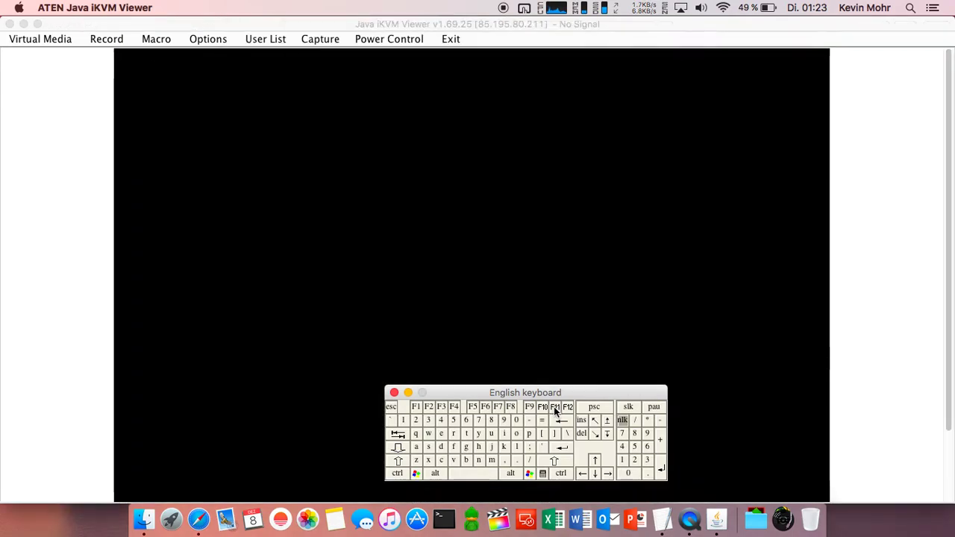
{"action": "left_click", "coordinate": [555, 407]}
{"action": "left_click", "coordinate": [555, 408]}
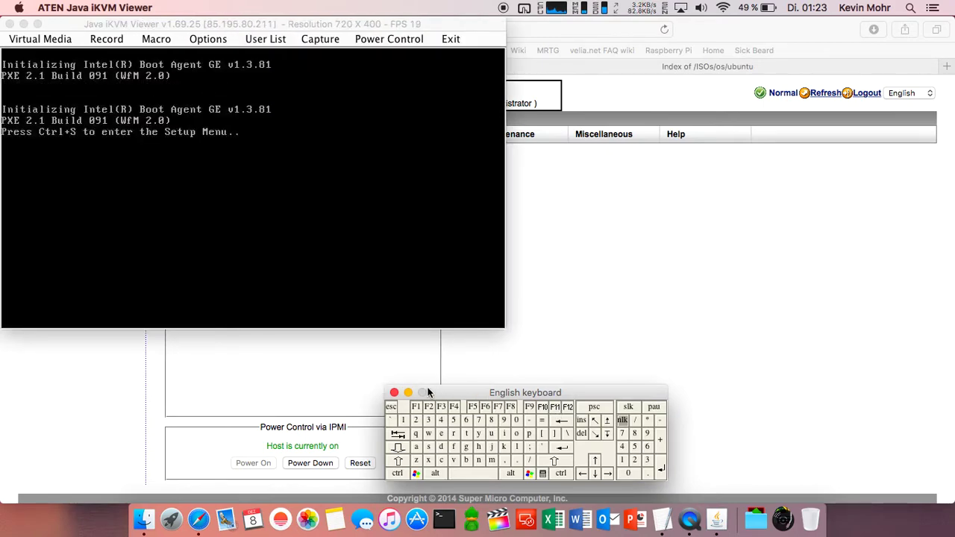
{"action": "left_click", "coordinate": [393, 394]}
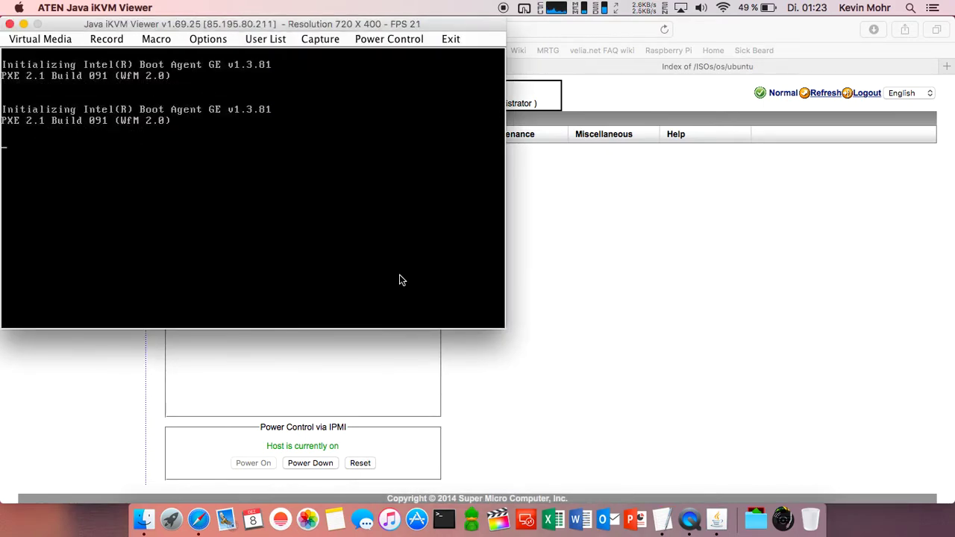